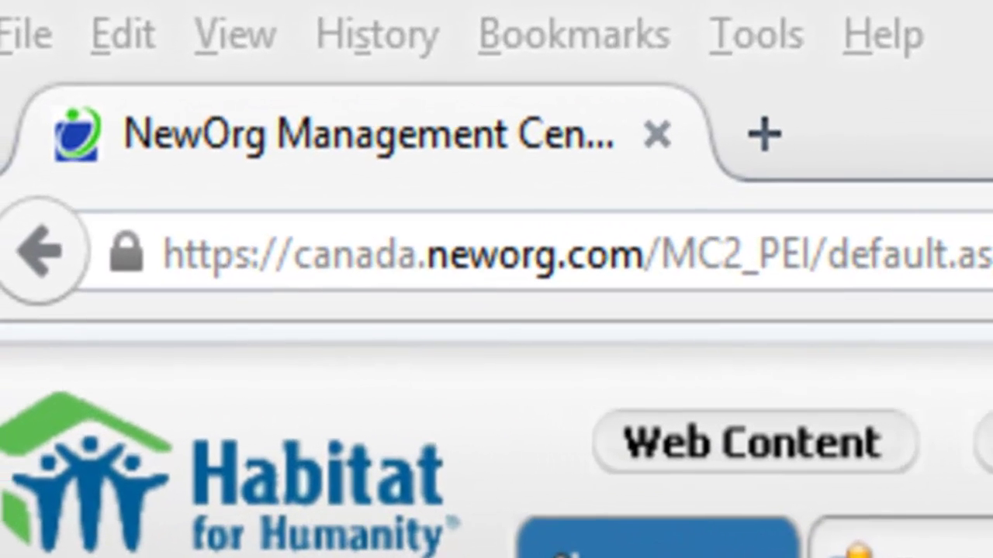
{"action": "left_click", "coordinate": [768, 130]}
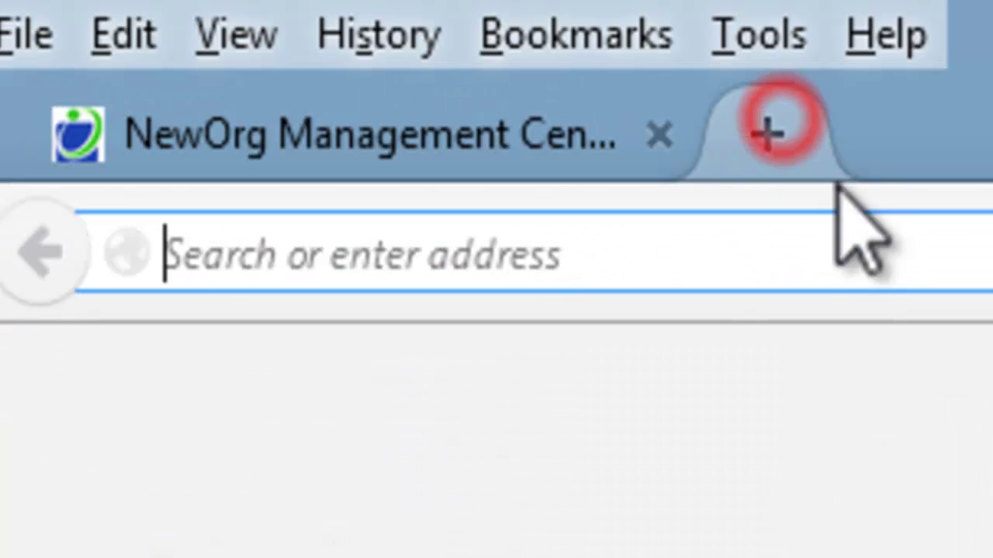
{"action": "type", "text": "www."}
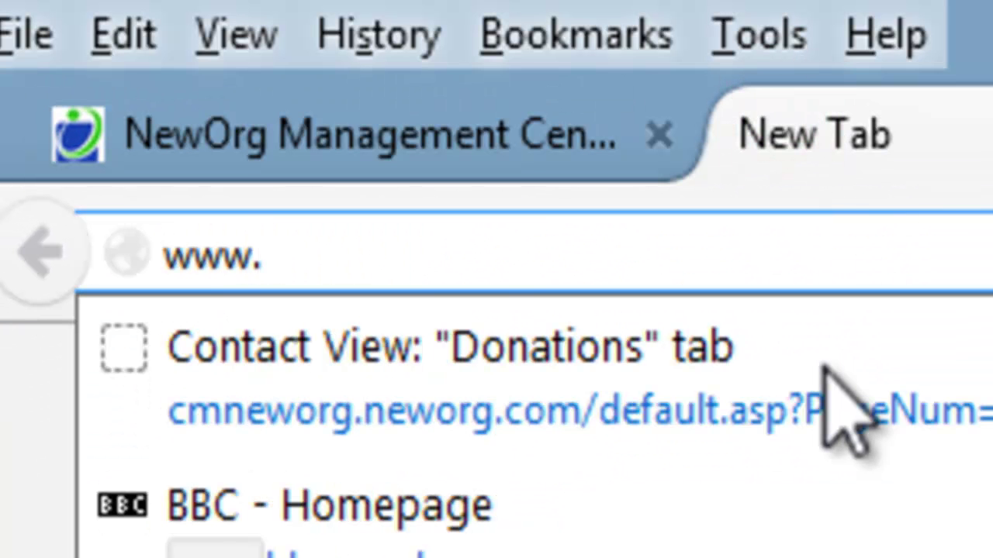
{"action": "type", "text": "neworg.com"}
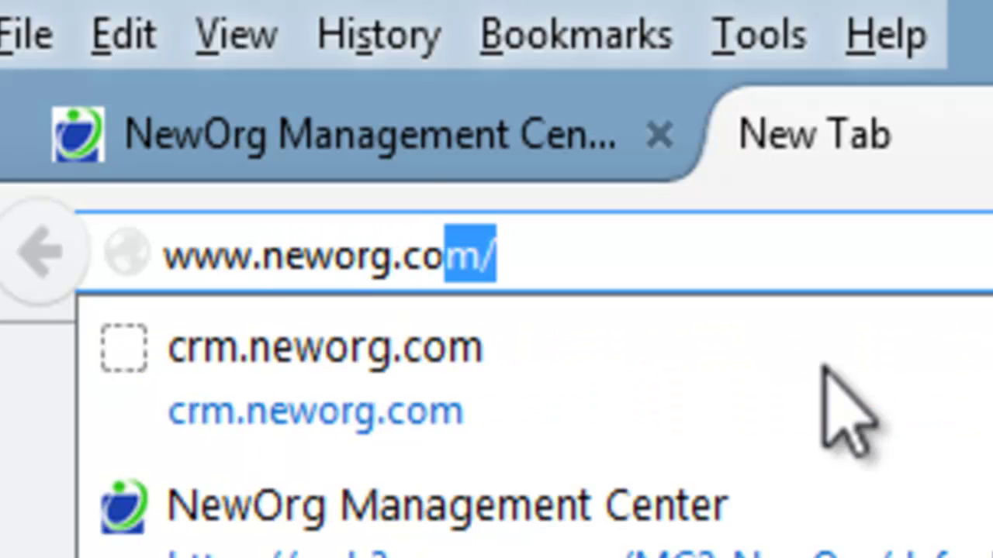
{"action": "key", "text": "Return"}
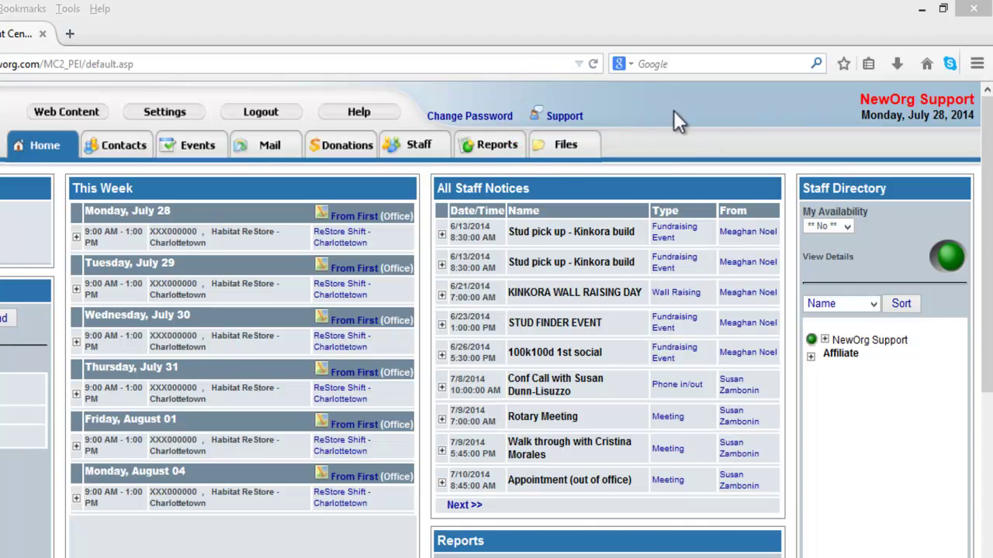
Go to the NewOrg support page, open its support tickets and start a new ticket.
{"action": "left_click", "coordinate": [565, 109]}
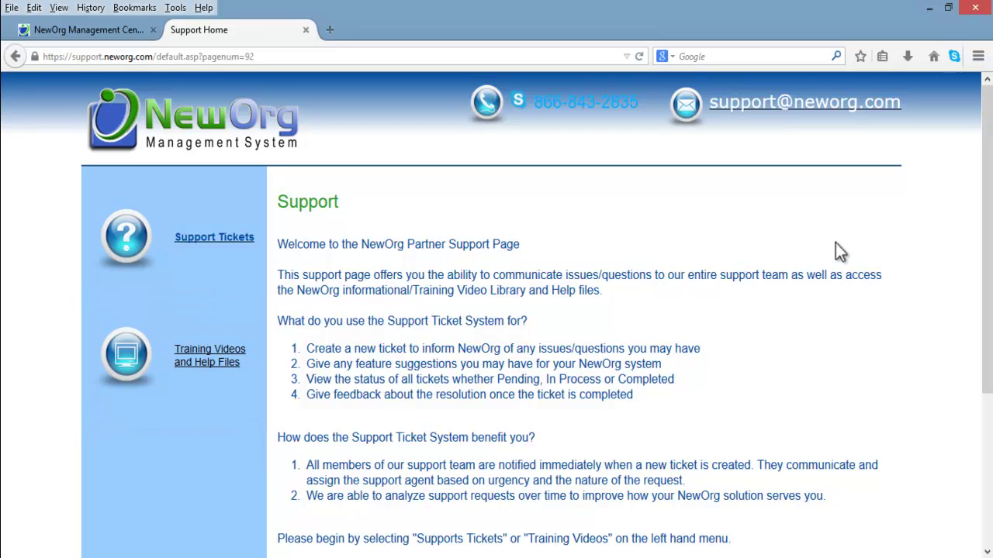
{"action": "left_click", "coordinate": [224, 241]}
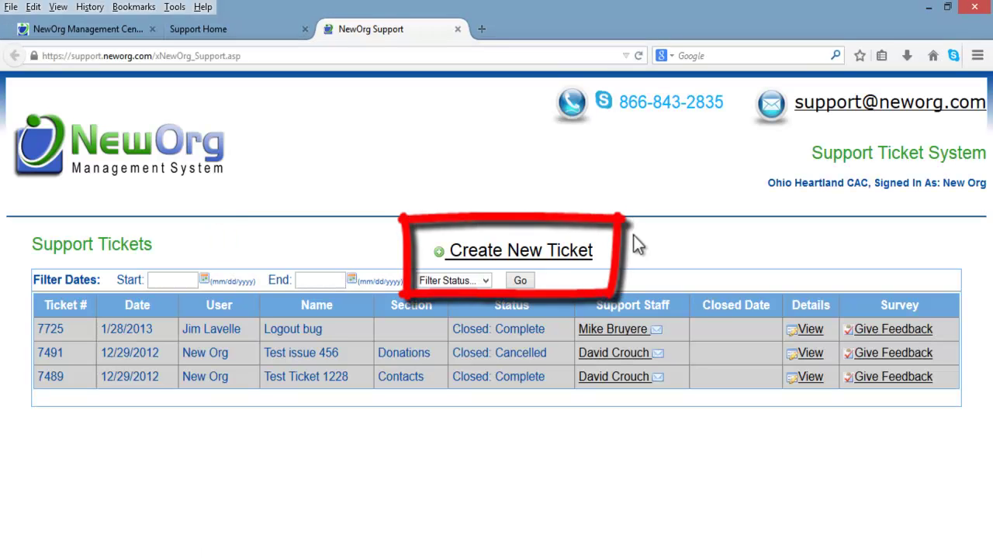
{"action": "left_click", "coordinate": [543, 256]}
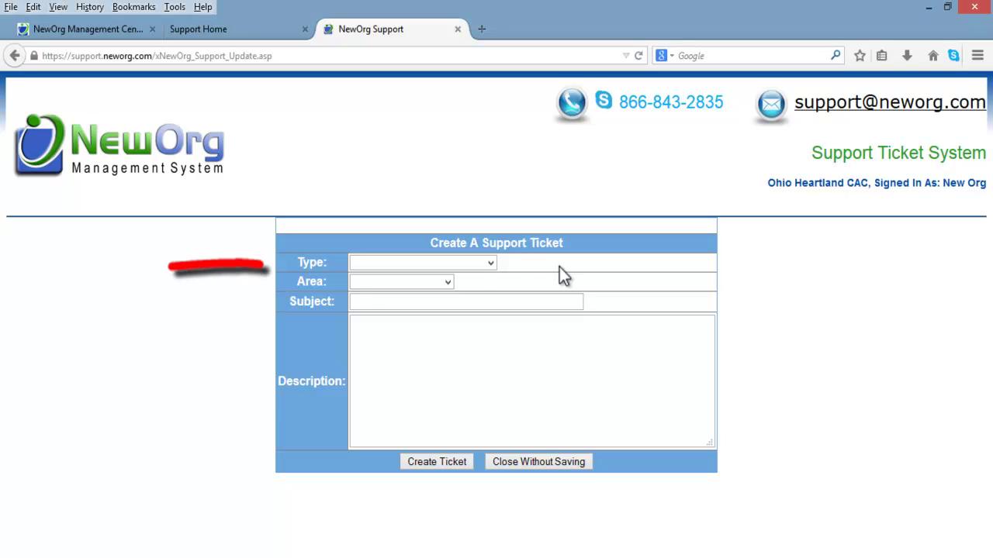
Set the new support ticket's type to Critical - Immediate and its area to Contacts.
{"action": "left_click", "coordinate": [479, 265]}
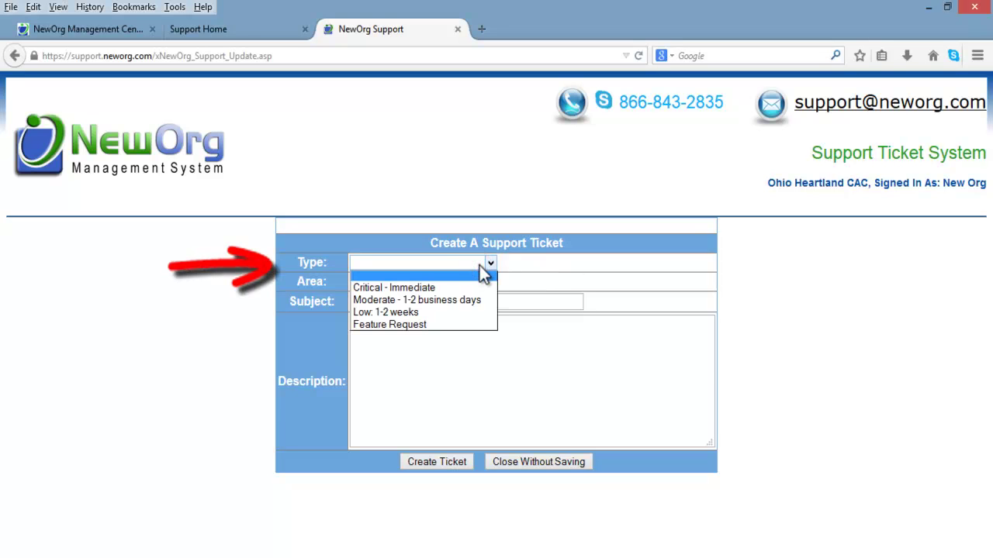
{"action": "left_click", "coordinate": [455, 289]}
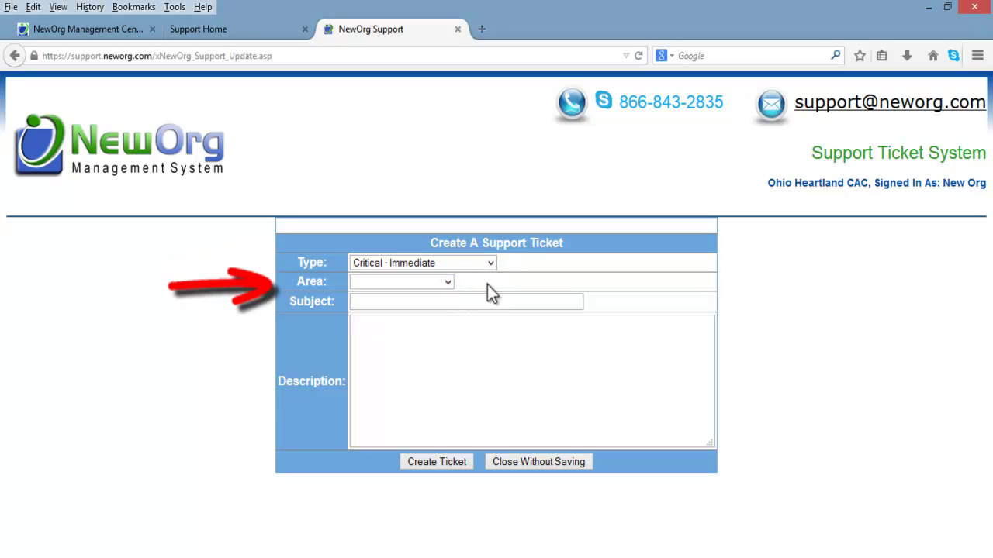
{"action": "left_click", "coordinate": [445, 283]}
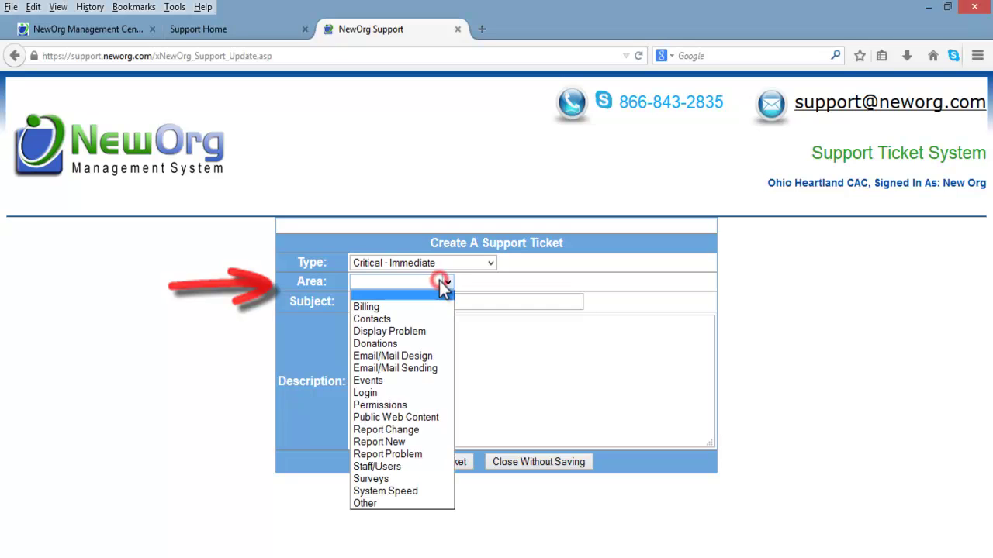
{"action": "left_click", "coordinate": [422, 316]}
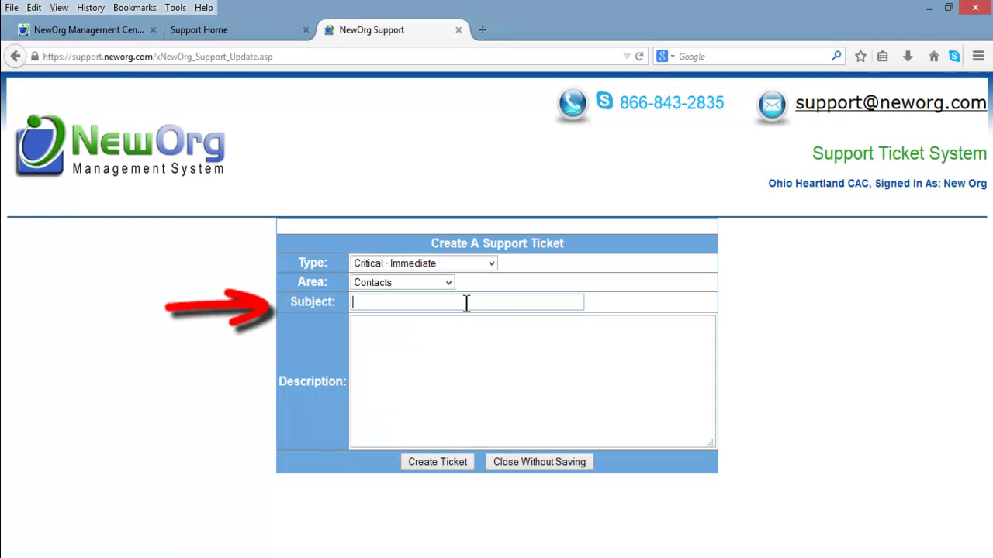
Submit the ticket with subject "Cant bring up contact record" and description "When clicking on a contacts name the record does not come up.".
{"action": "type", "text": "Cant bring up contact record"}
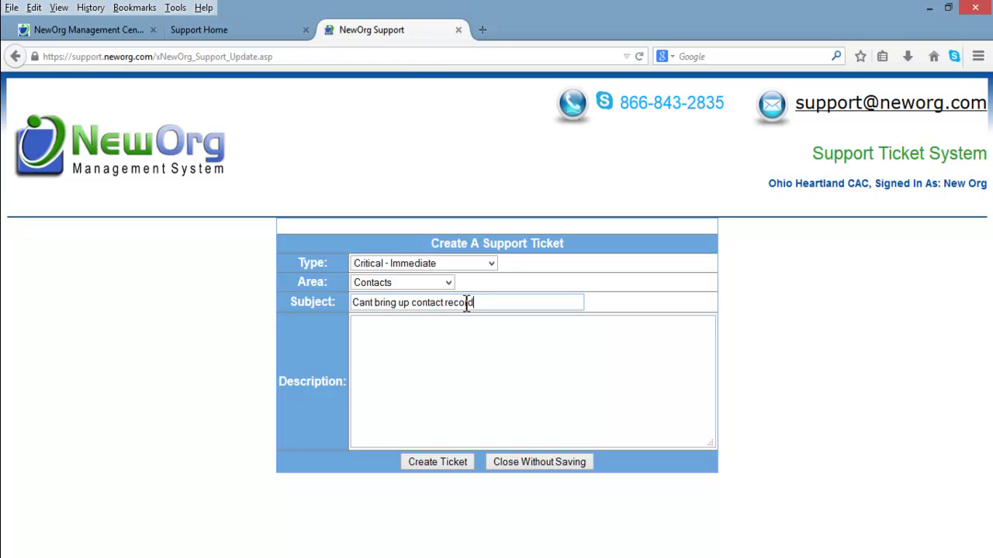
{"action": "left_click", "coordinate": [447, 334]}
{"action": "type", "text": "When clicking on a contacts name the record does not come up."}
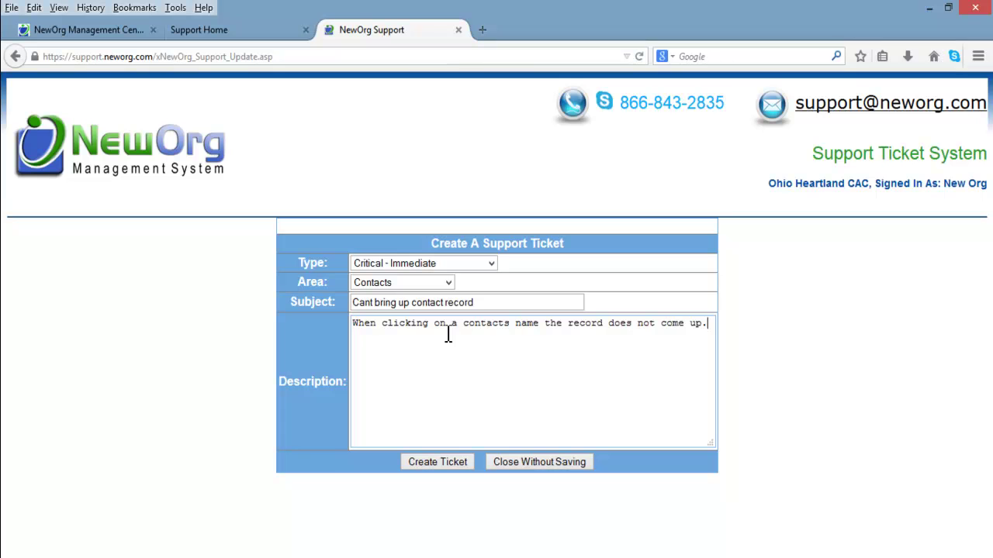
{"action": "left_click", "coordinate": [439, 464]}
{"action": "left_click", "coordinate": [439, 463]}
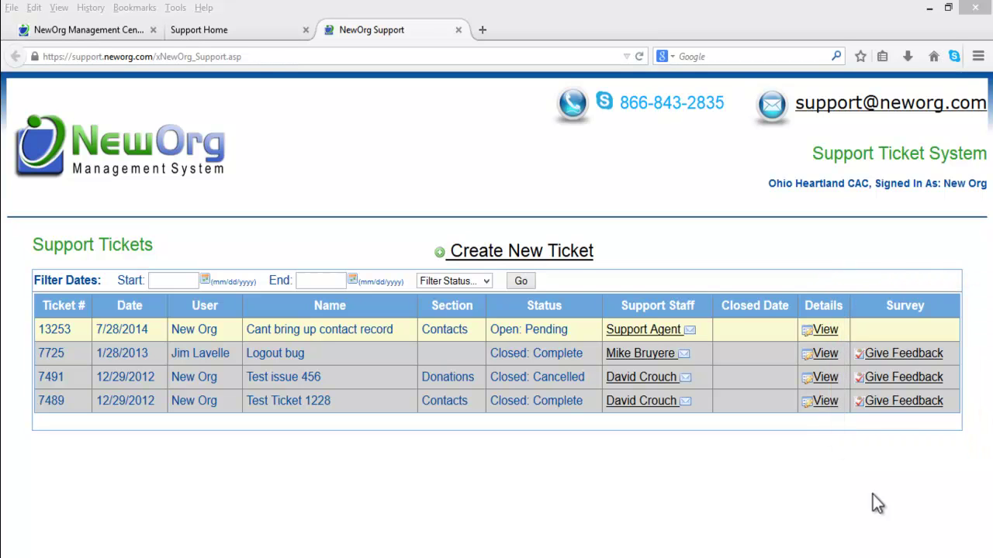
Review the timeliness, communication and issue resolution rating options in the feedback form for "Test issue 456" and save the ticket.
{"action": "left_click", "coordinate": [906, 379]}
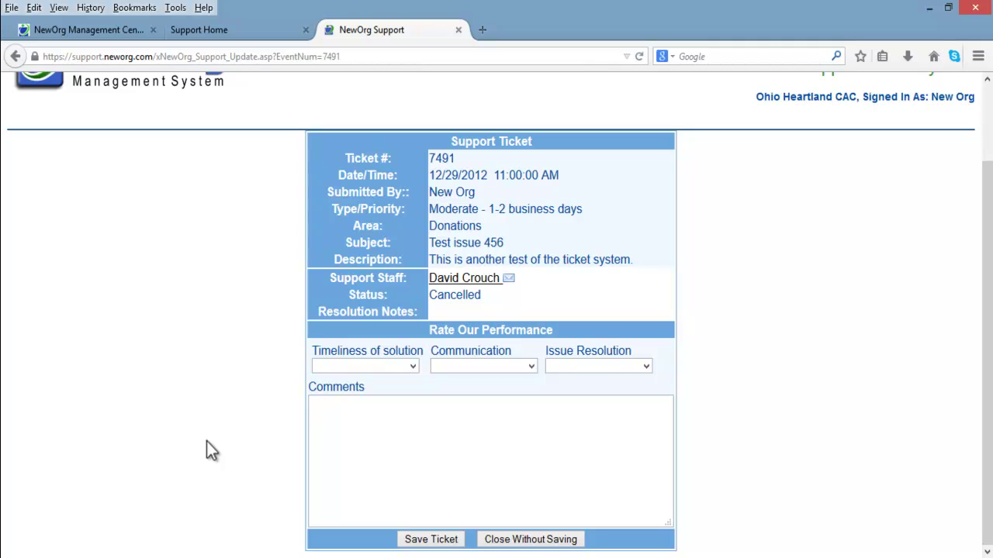
{"action": "left_click", "coordinate": [413, 369]}
{"action": "left_click", "coordinate": [414, 368]}
{"action": "left_click", "coordinate": [532, 367]}
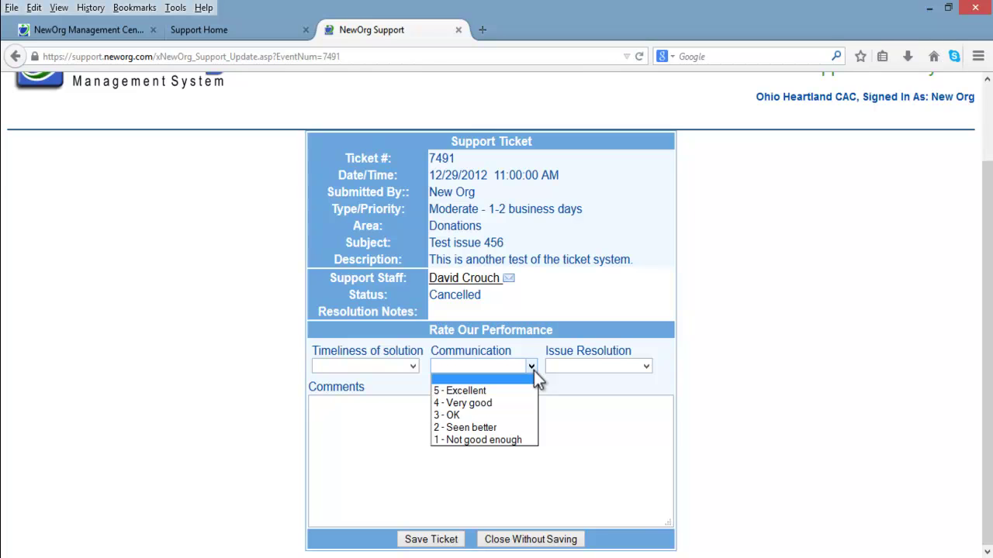
{"action": "left_click", "coordinate": [532, 367]}
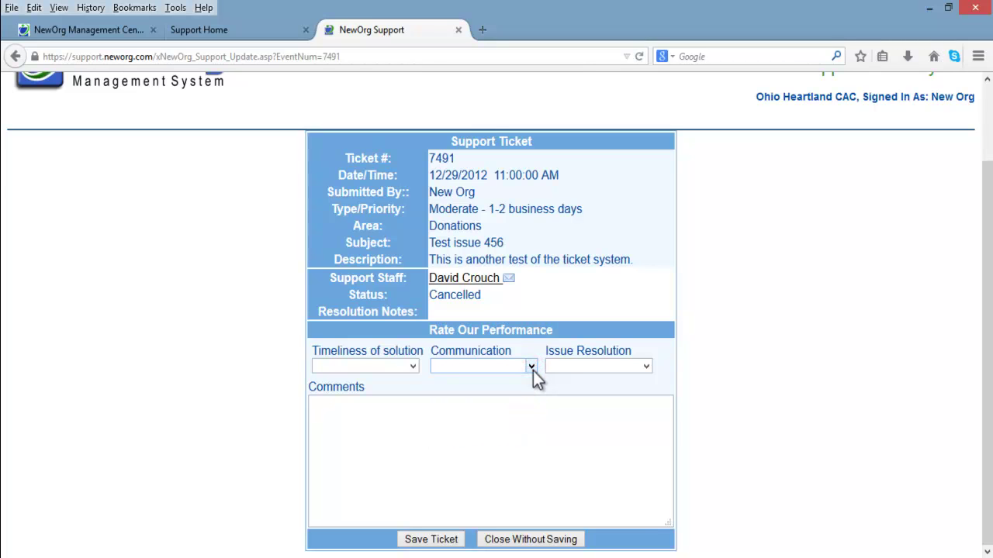
{"action": "left_click", "coordinate": [646, 368]}
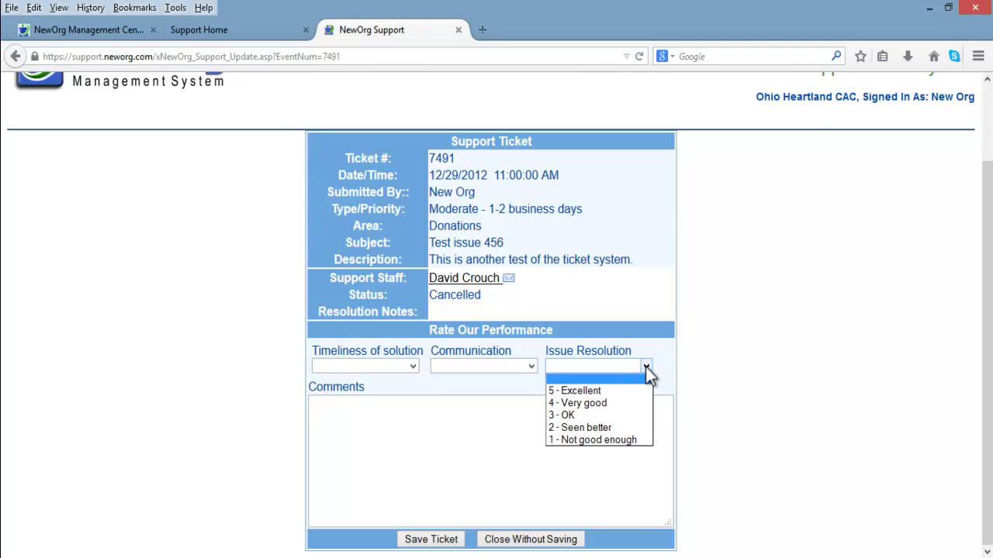
{"action": "left_click", "coordinate": [646, 367]}
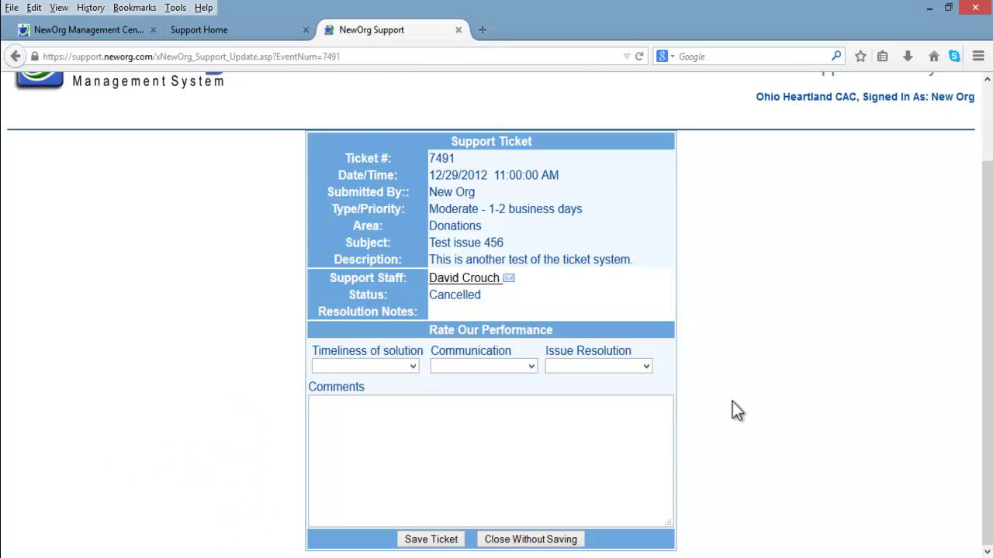
{"action": "left_click", "coordinate": [419, 541]}
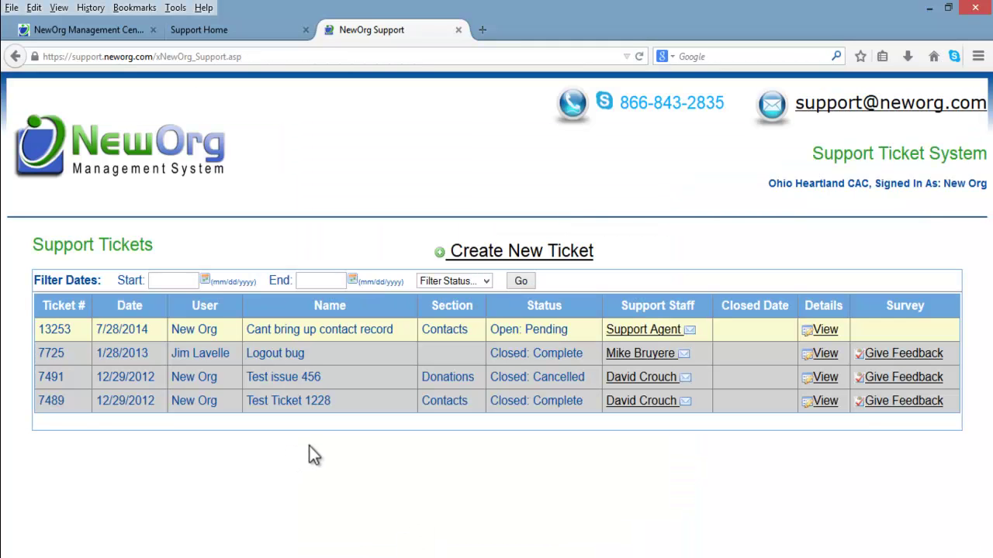